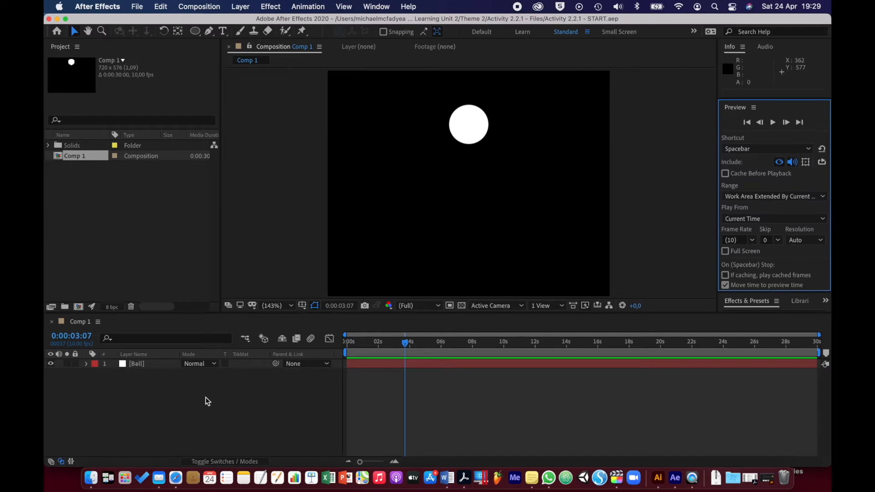
# Open the composition settings for Comp 1 and rename the composition as Bouncing Ball.
pyautogui.click(75, 157)
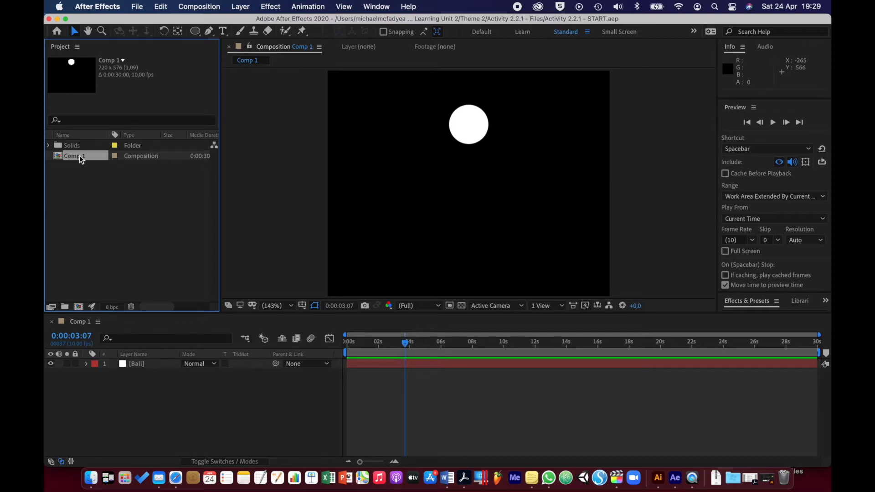
pyautogui.click(226, 413)
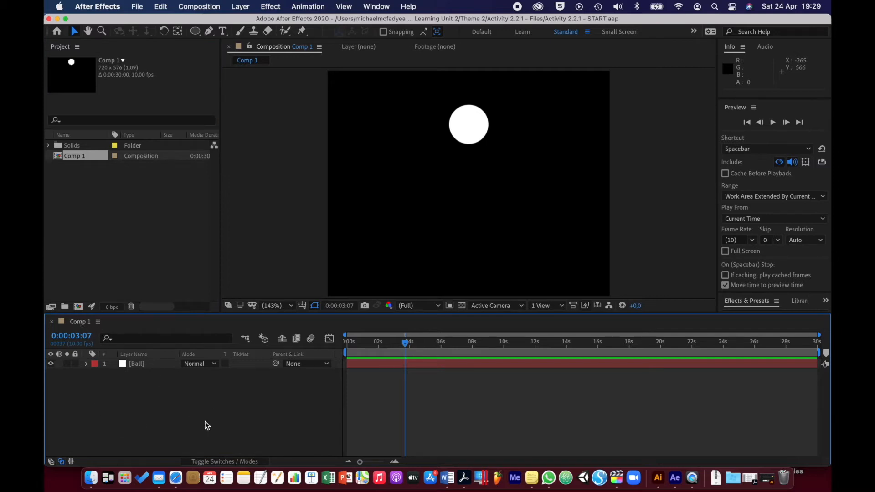
pyautogui.click(205, 428)
pyautogui.click(198, 9)
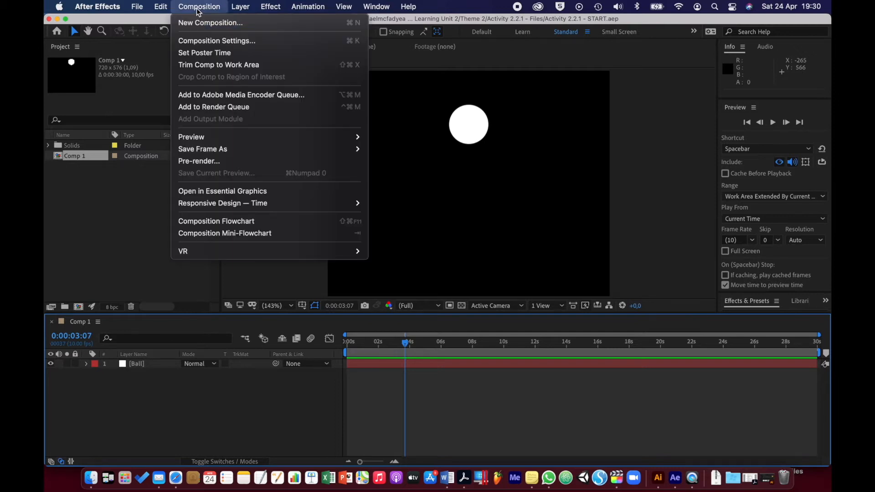
pyautogui.click(206, 39)
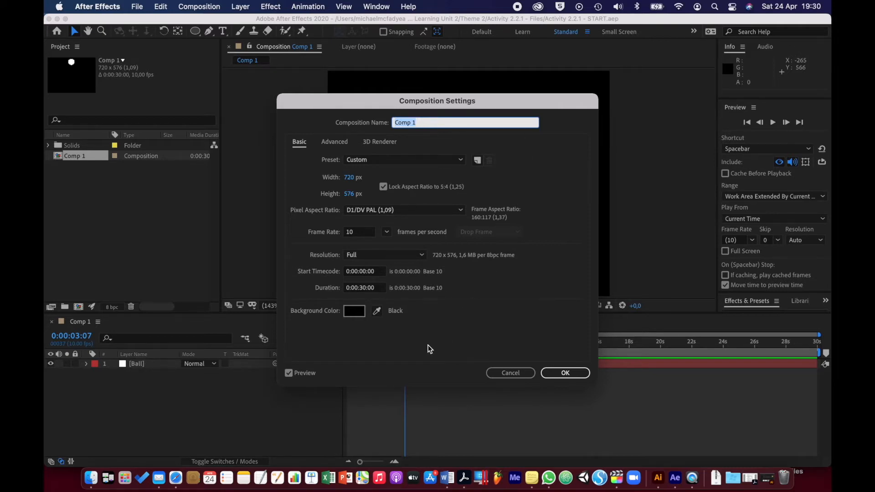
pyautogui.click(424, 122)
pyautogui.moveTo(424, 122); pyautogui.dragTo(377, 125)
pyautogui.write('Bouncing Ball')
pyautogui.click(304, 168)
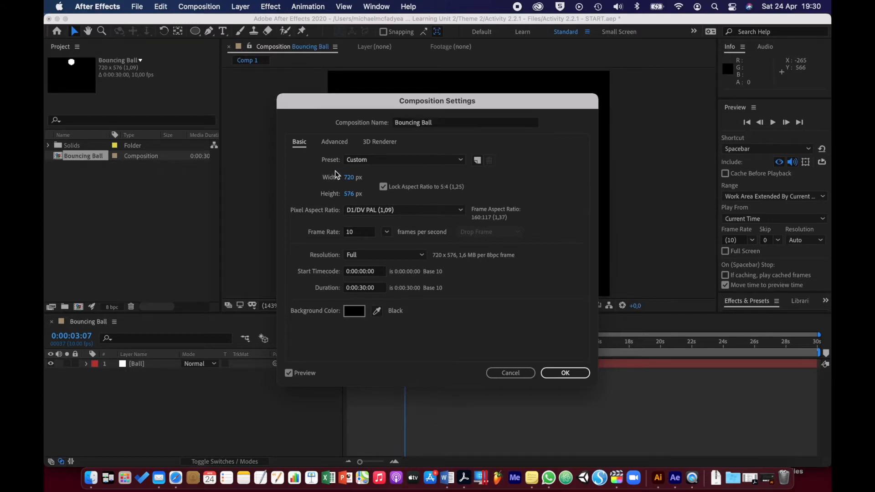
# Apply the HDTV 1080 25 preset to the Bouncing Ball composition.
pyautogui.click(461, 162)
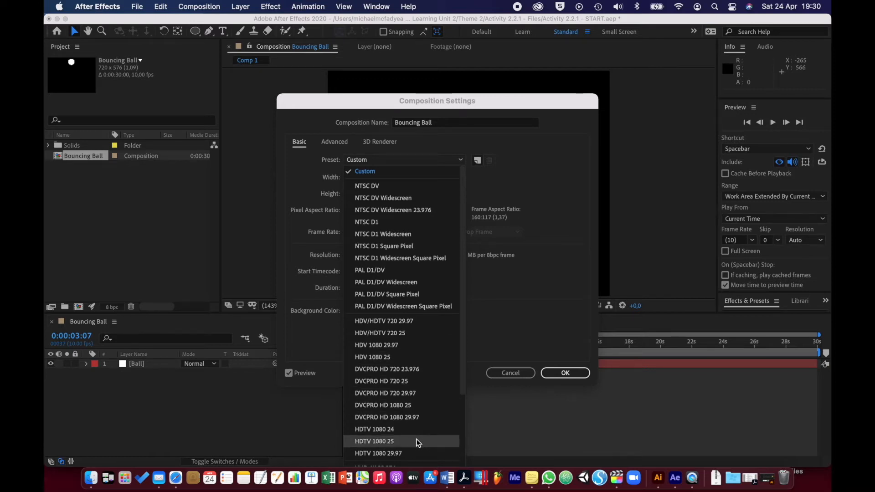
pyautogui.scroll(-5, 417, 439)
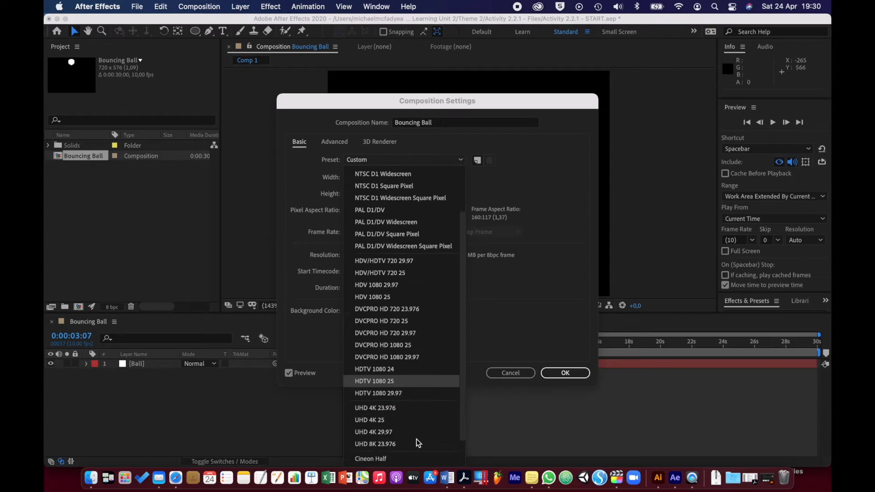
pyautogui.click(402, 382)
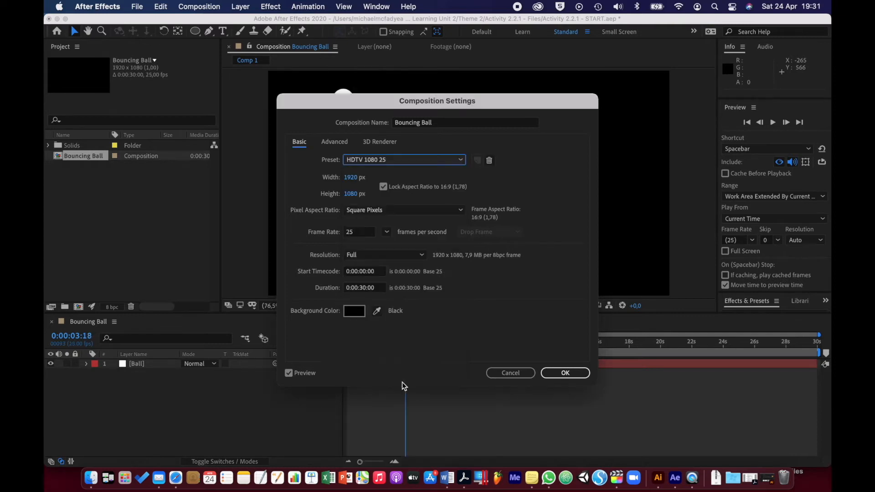
pyautogui.click(383, 186)
# Set the composition duration to 0:00:10:00, apply the settings and return the playhead to the start of the timeline.
pyautogui.click(364, 290)
pyautogui.click(366, 289)
pyautogui.press('Left')
pyautogui.press('BackSpace')
pyautogui.write('1')
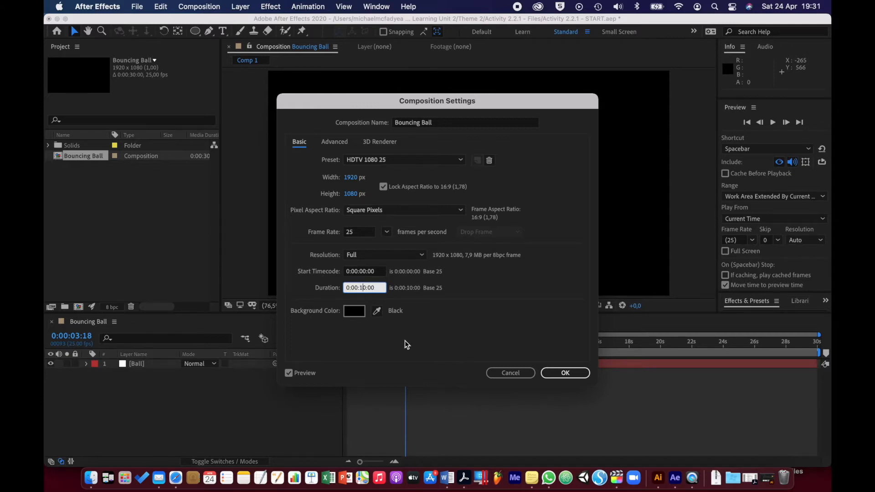
pyautogui.click(558, 373)
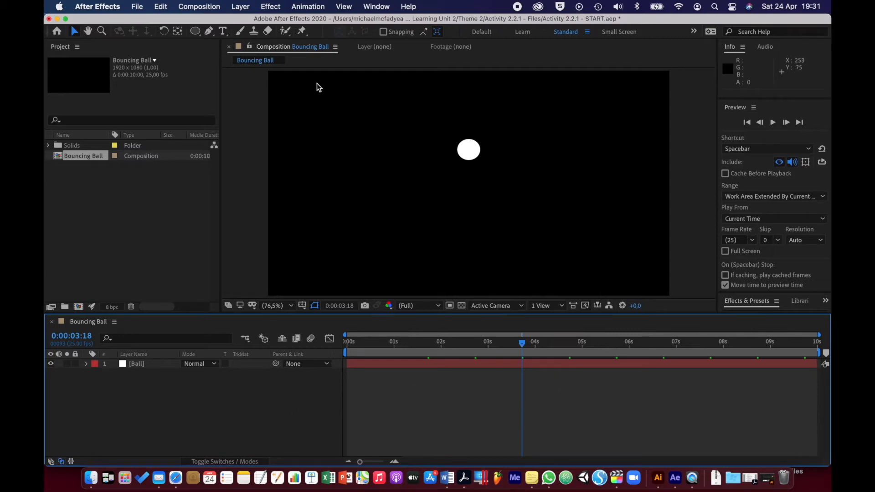
pyautogui.moveTo(408, 343); pyautogui.dragTo(319, 343)
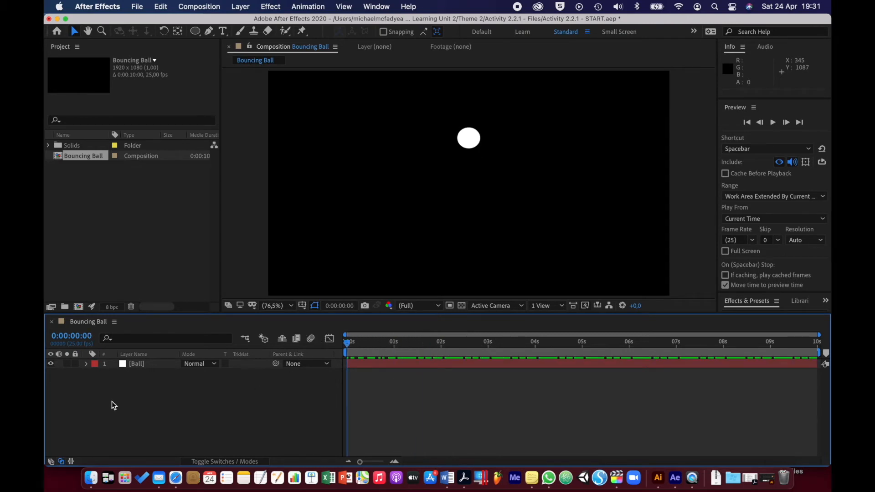
# Pre-compose the Ball layer into a new composition named Ball 1, moving all attributes into it.
pyautogui.click(135, 367)
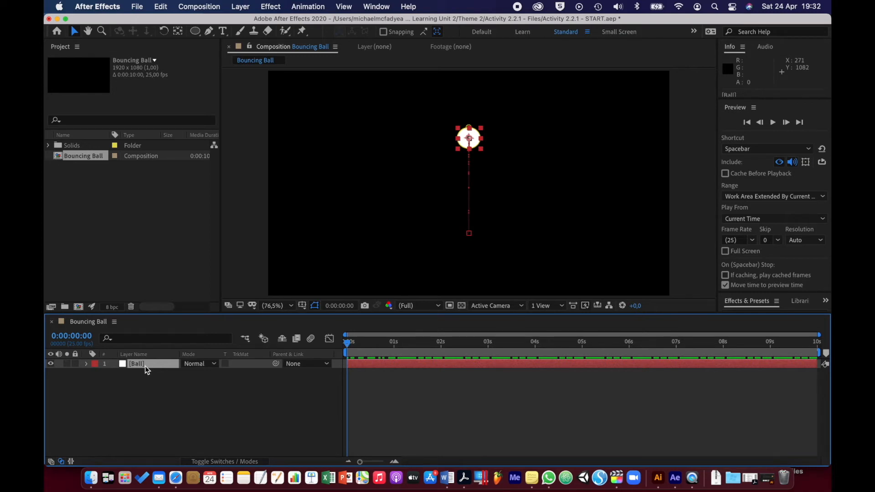
pyautogui.rightClick(145, 365)
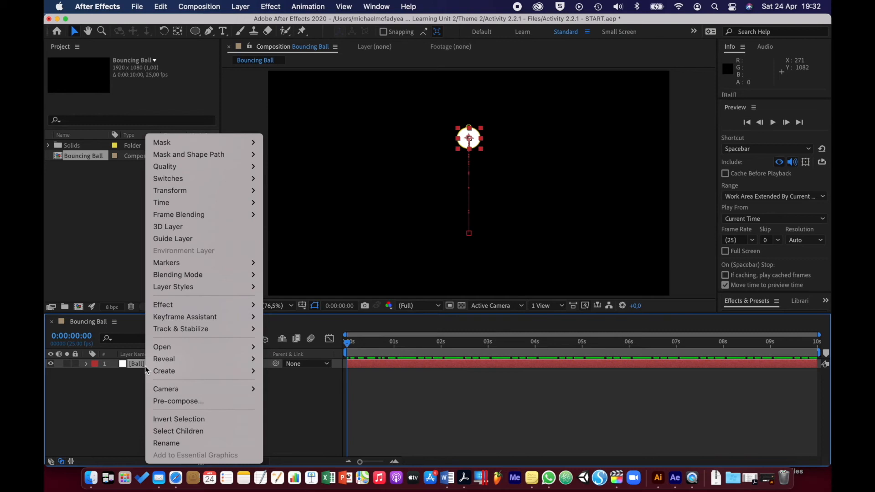
pyautogui.click(163, 402)
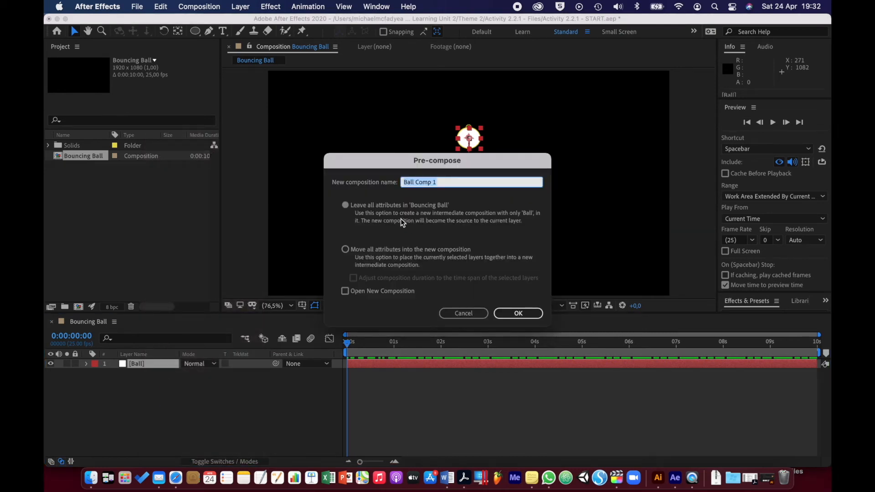
pyautogui.click(346, 250)
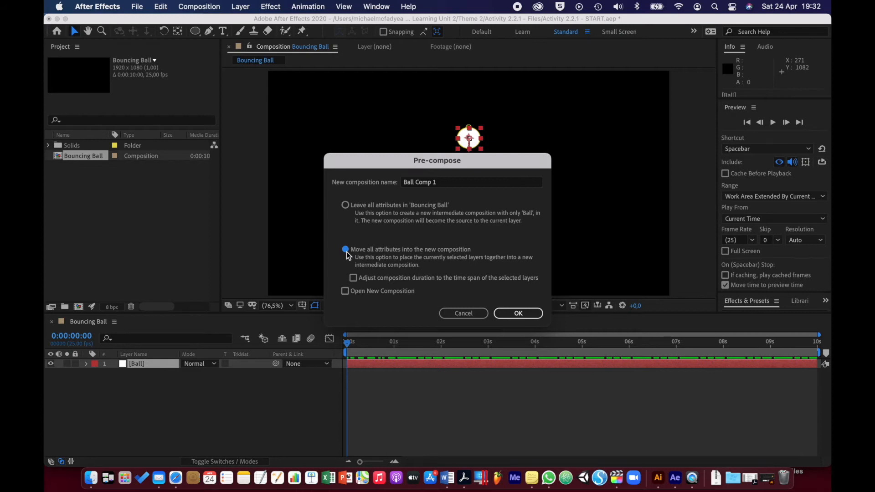
pyautogui.click(437, 185)
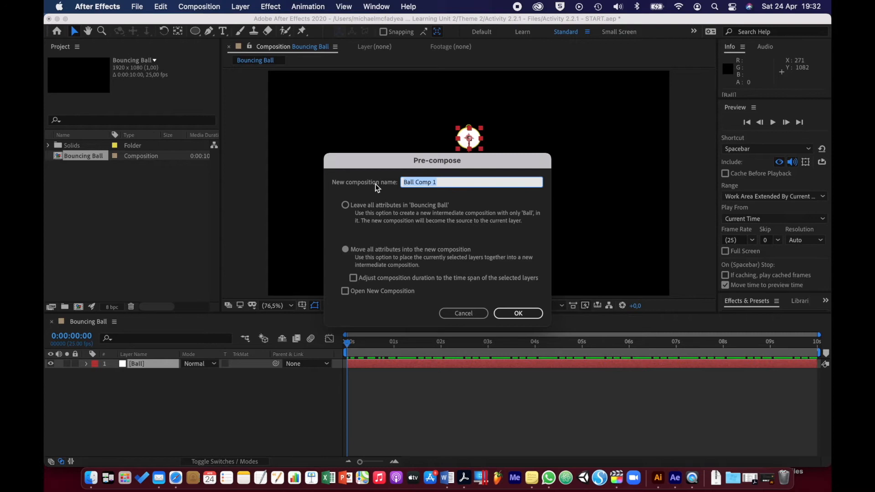
pyautogui.write('Ball 1')
pyautogui.click(515, 315)
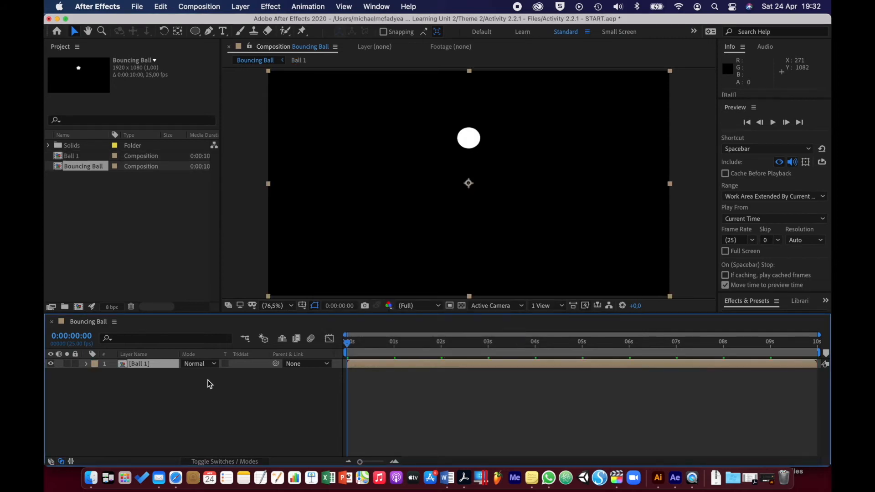
# Open the Ball 1 composition to view its contents, then return to the Bouncing Ball composition.
pyautogui.doubleClick(59, 157)
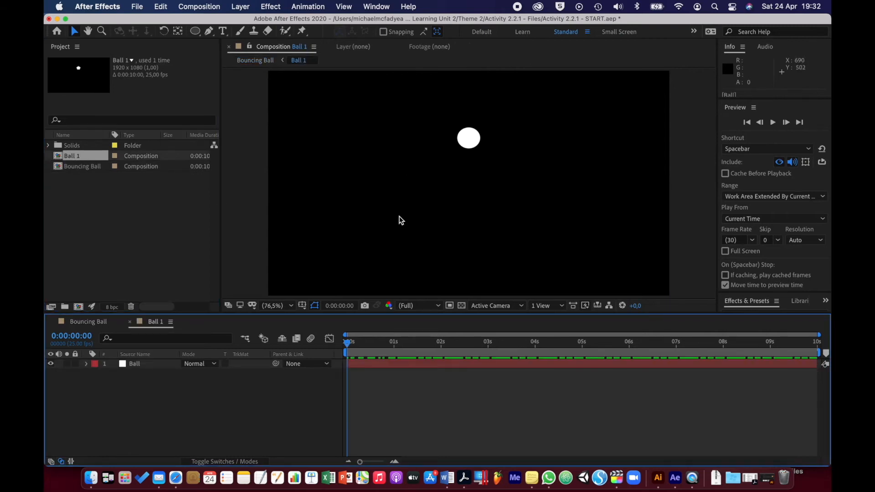
pyautogui.moveTo(352, 343); pyautogui.dragTo(319, 341)
pyautogui.click(55, 166)
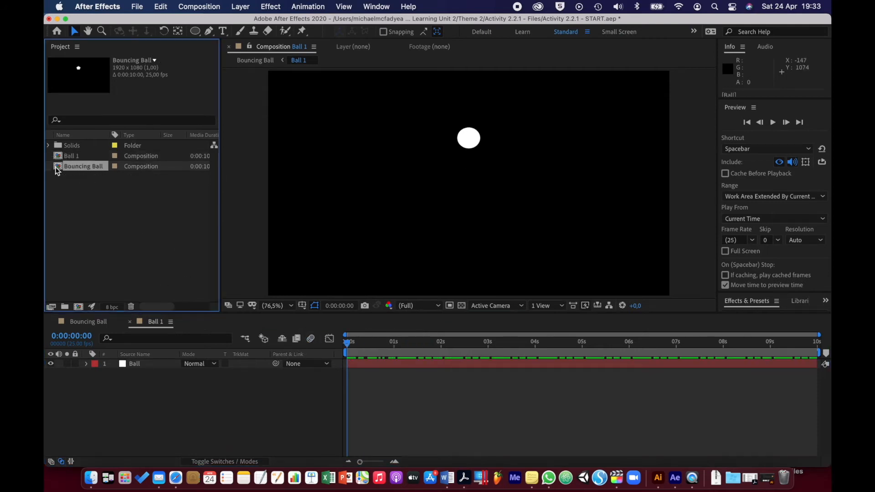
pyautogui.doubleClick(55, 167)
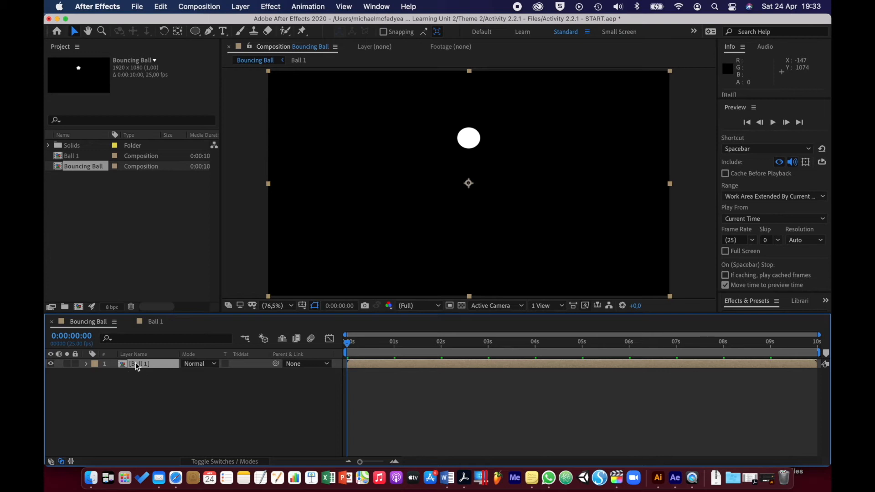
# Scale the Ball 1 layer up to 192% at the start of the timeline.
pyautogui.moveTo(347, 349); pyautogui.dragTo(325, 343)
pyautogui.press('s')
pyautogui.moveTo(199, 377); pyautogui.dragTo(258, 383)
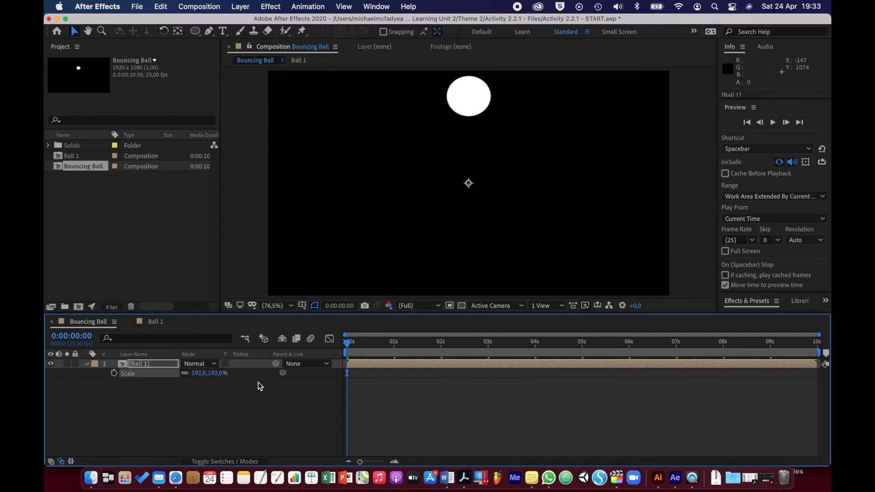
# Move the Ball 1 layer down to position 960, 704, judging it at 0:00:00:13, and return the playhead to the start.
pyautogui.moveTo(353, 350); pyautogui.dragTo(372, 354)
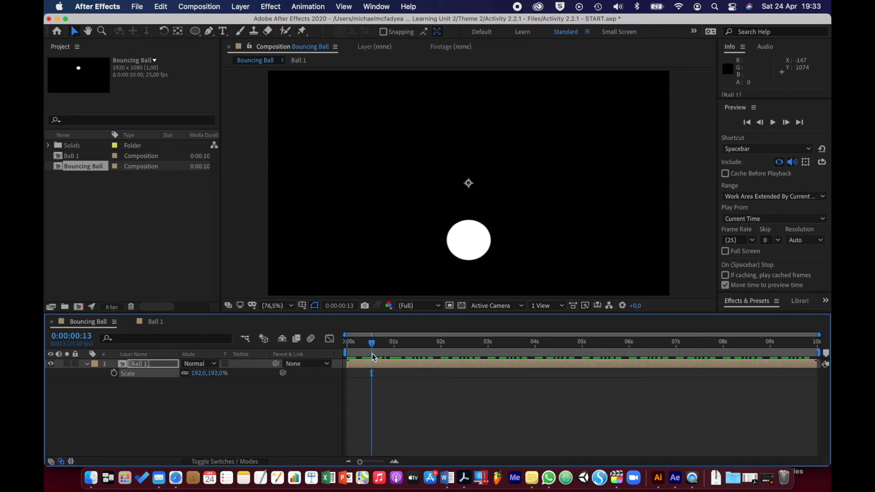
pyautogui.click(148, 362)
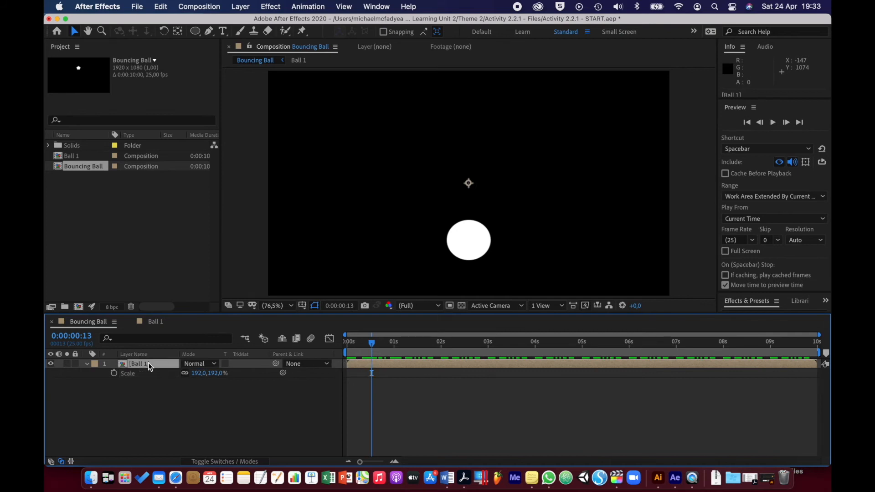
pyautogui.press('p')
pyautogui.moveTo(203, 373); pyautogui.dragTo(282, 386)
pyautogui.moveTo(373, 349); pyautogui.dragTo(348, 349)
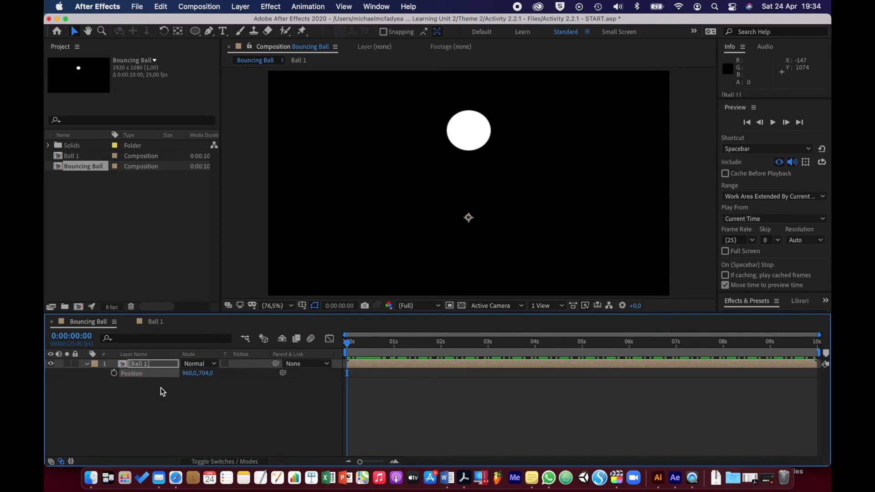
# Collapse the Ball 1 layer's properties and duplicate the layer twice to make three ball layers.
pyautogui.click(87, 364)
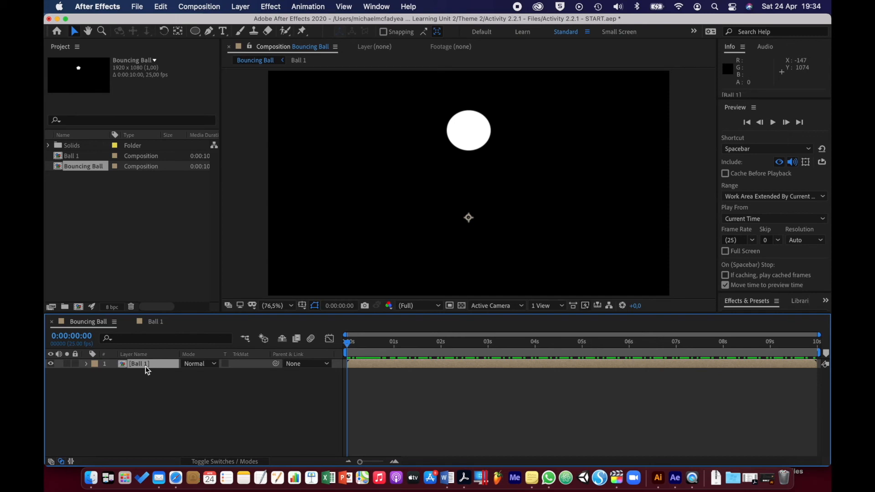
pyautogui.press('super+d')
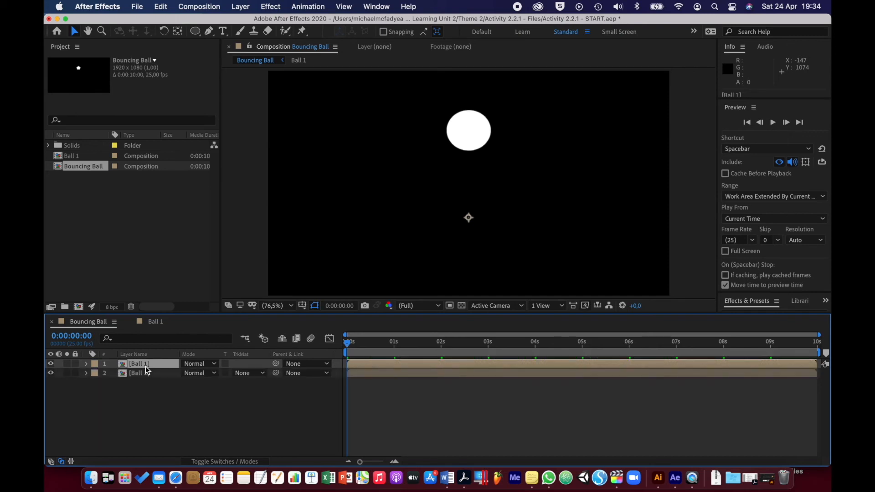
pyautogui.press('super+d')
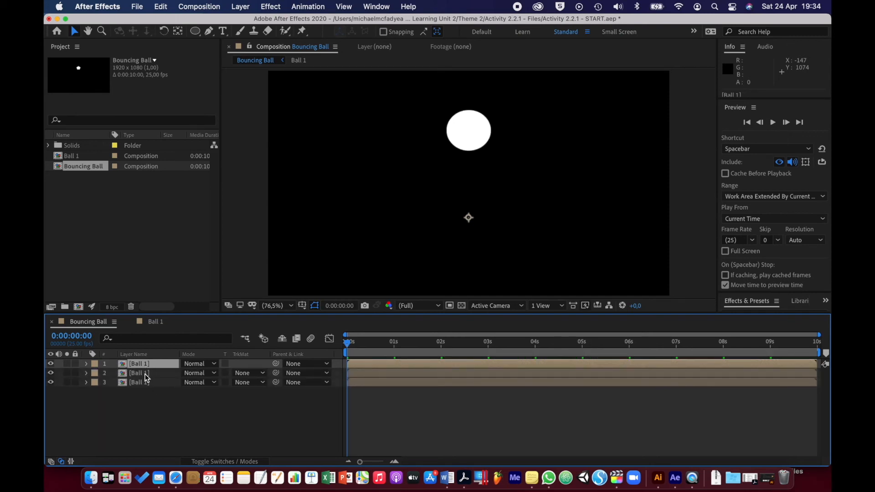
pyautogui.click(147, 374)
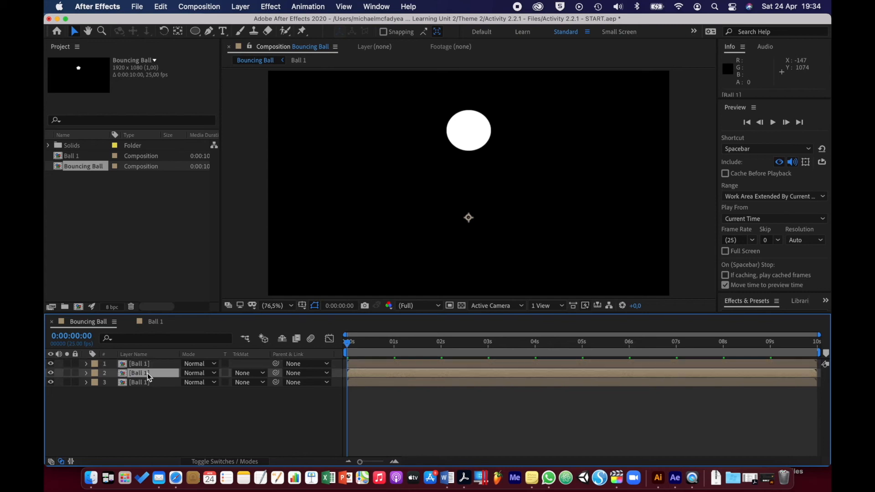
pyautogui.click(191, 431)
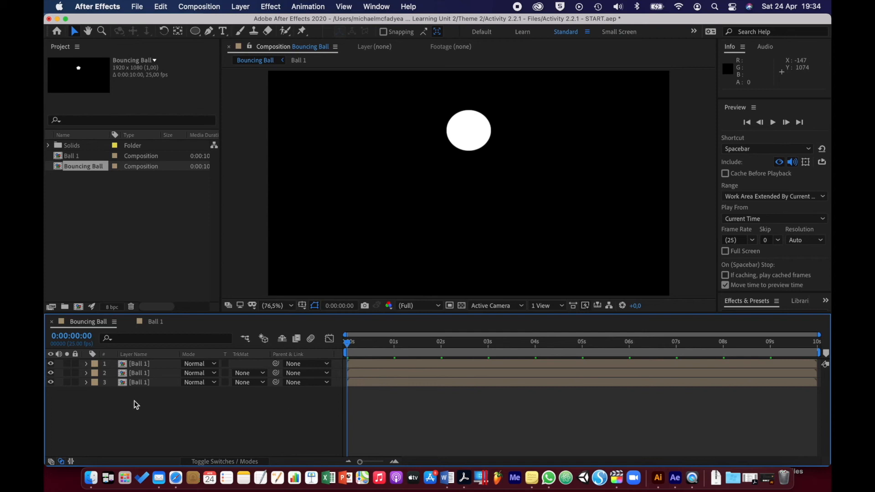
# Offset the second ball layer to start at about half a second and the third at about 1 second.
pyautogui.click(138, 365)
pyautogui.click(145, 376)
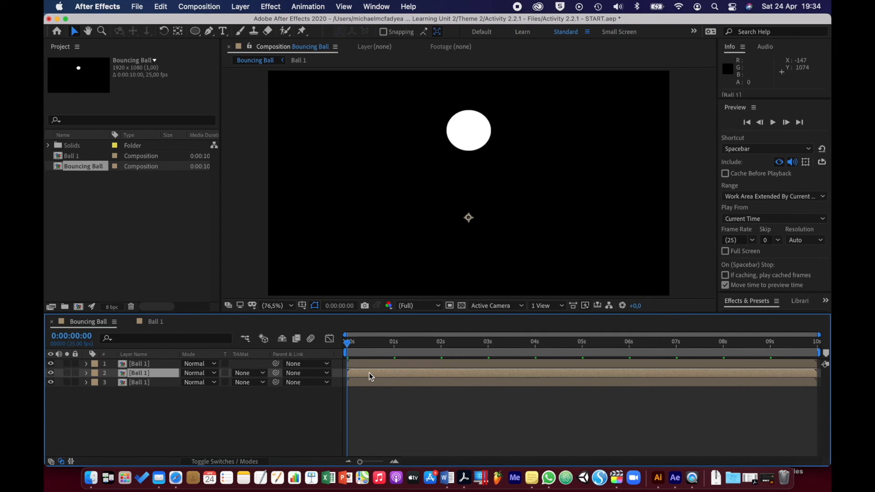
pyautogui.moveTo(370, 373); pyautogui.dragTo(394, 375)
pyautogui.click(141, 385)
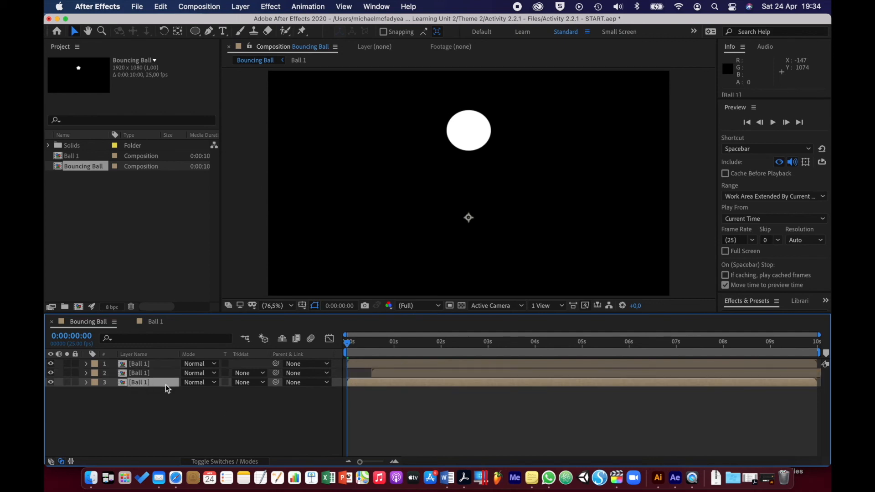
pyautogui.moveTo(387, 383); pyautogui.dragTo(432, 379)
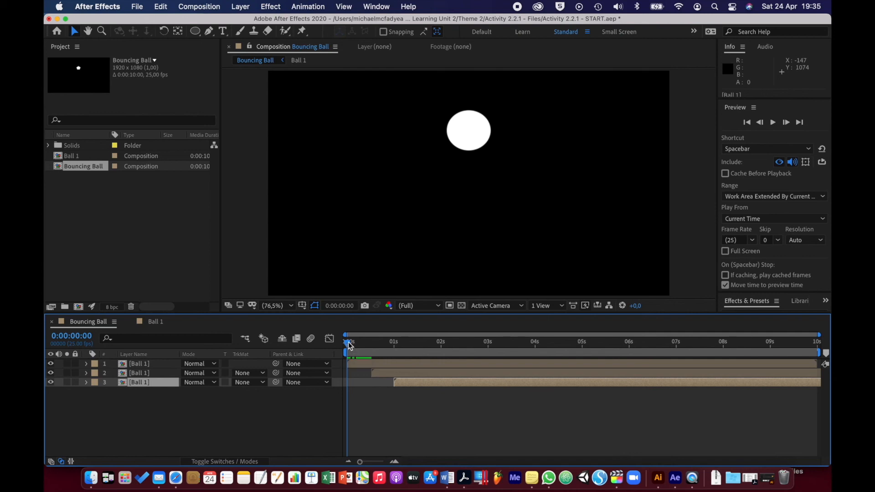
# Preview the staggered ball animation, stop playback and return the playhead to the start of the timeline.
pyautogui.click(773, 122)
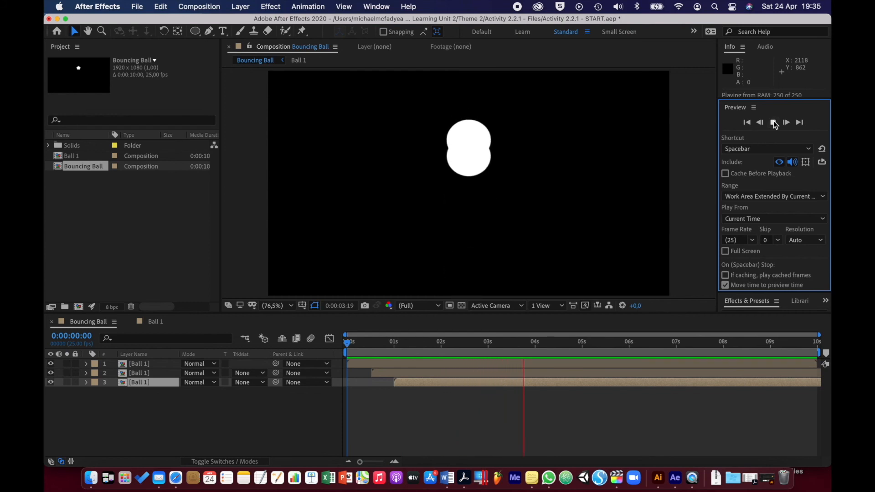
pyautogui.click(774, 123)
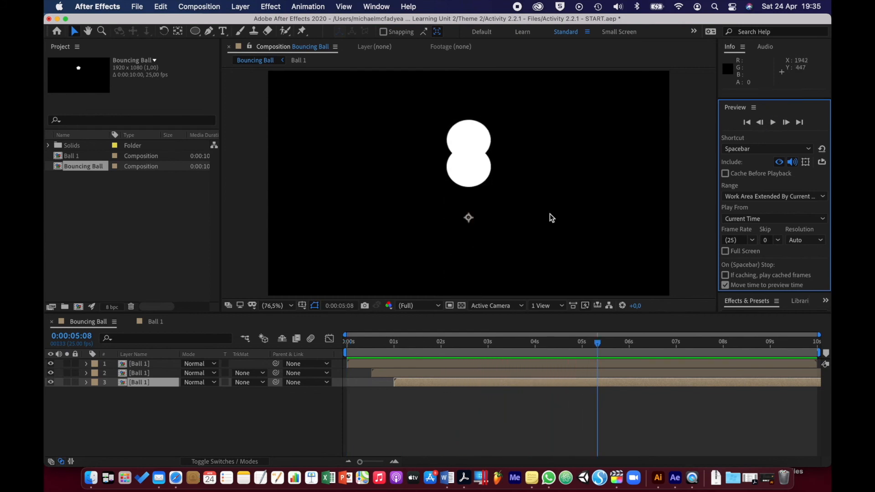
pyautogui.moveTo(419, 345); pyautogui.dragTo(333, 341)
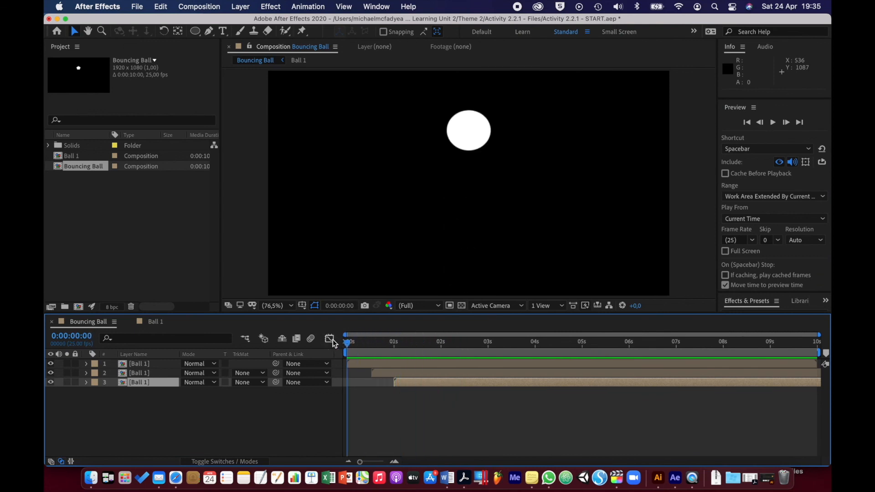
# Show the first ball layer's Position property and move the ball horizontally to position 618, 704.
pyautogui.click(157, 374)
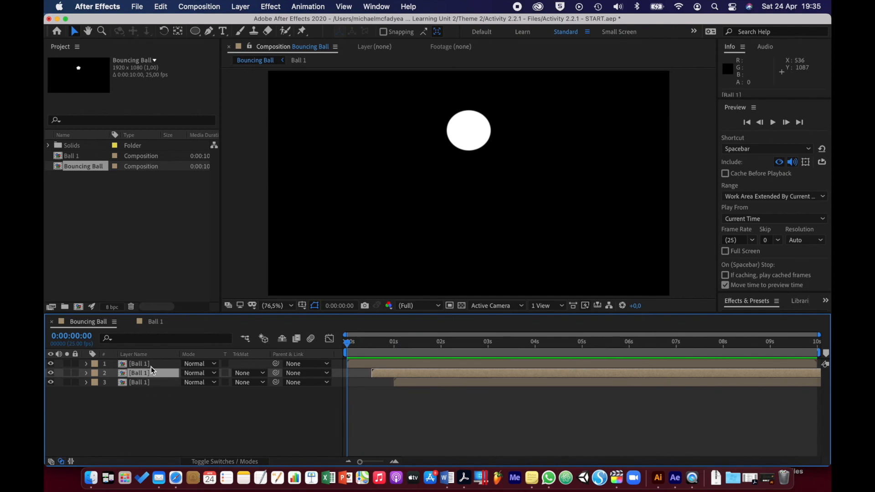
pyautogui.click(151, 364)
pyautogui.press('p')
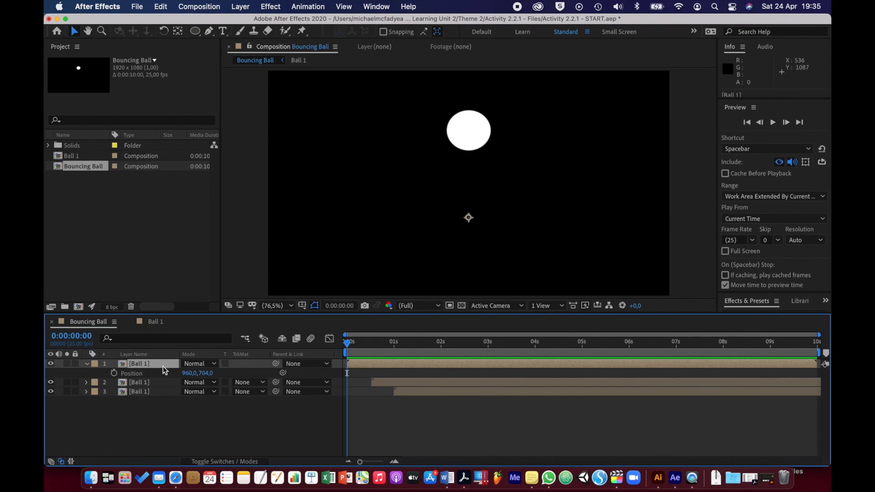
pyautogui.moveTo(188, 375); pyautogui.dragTo(46, 417)
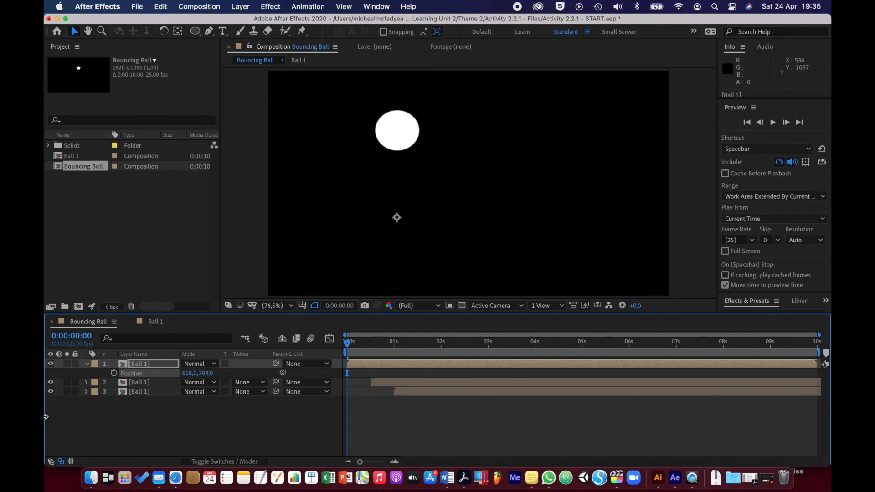
# Show the third ball layer's Position property and move that ball horizontally to 1280, 704, judging it at 0:00:01:15.
pyautogui.click(144, 392)
pyautogui.press('p')
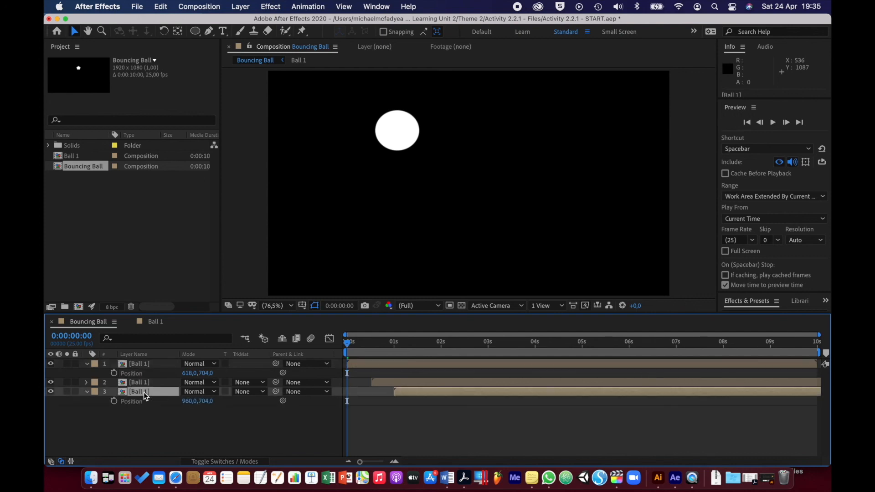
pyautogui.click(192, 402)
pyautogui.moveTo(192, 401); pyautogui.dragTo(233, 431)
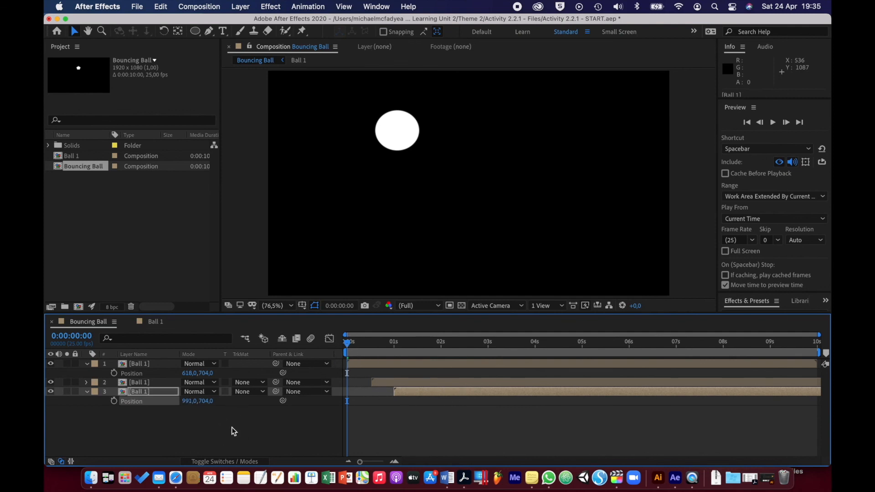
pyautogui.moveTo(348, 343); pyautogui.dragTo(422, 343)
pyautogui.moveTo(187, 402); pyautogui.dragTo(335, 393)
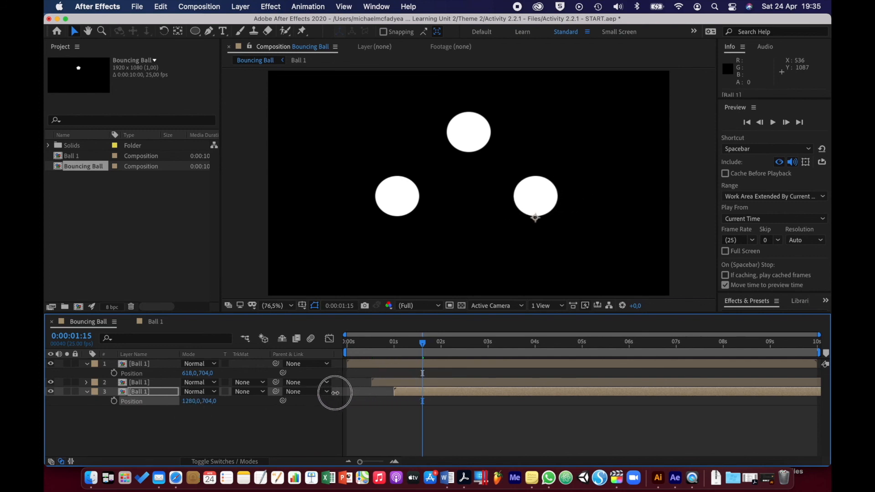
# Preview the three balls from the start, collapse the first and third layers' properties, and park the playhead at 0:00:01:06.
pyautogui.moveTo(393, 343); pyautogui.dragTo(344, 343)
pyautogui.press('space')
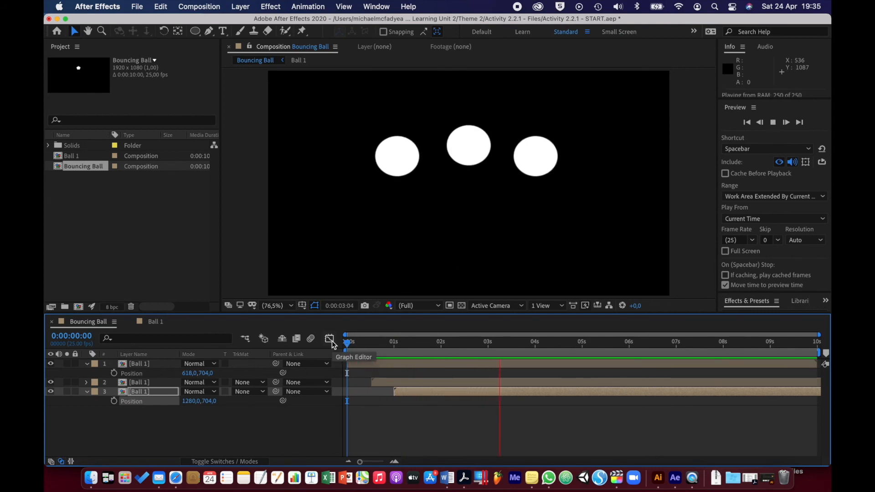
pyautogui.click(87, 393)
pyautogui.click(196, 420)
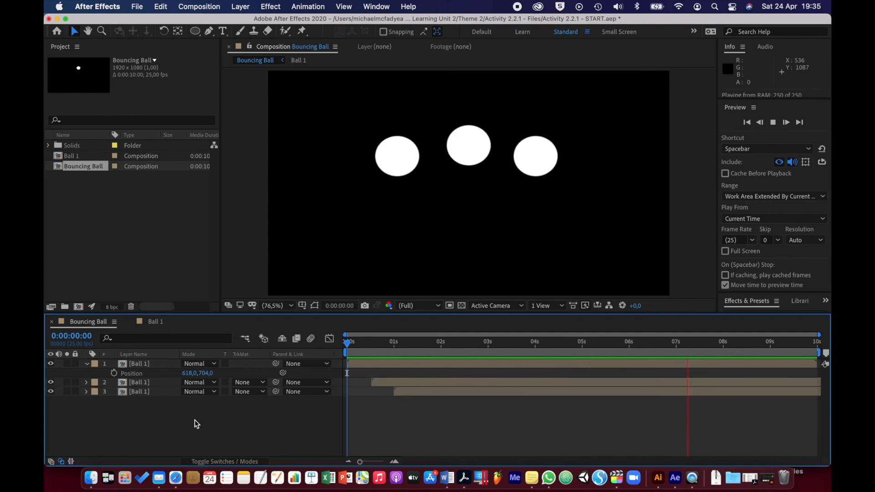
pyautogui.press('space')
pyautogui.click(87, 364)
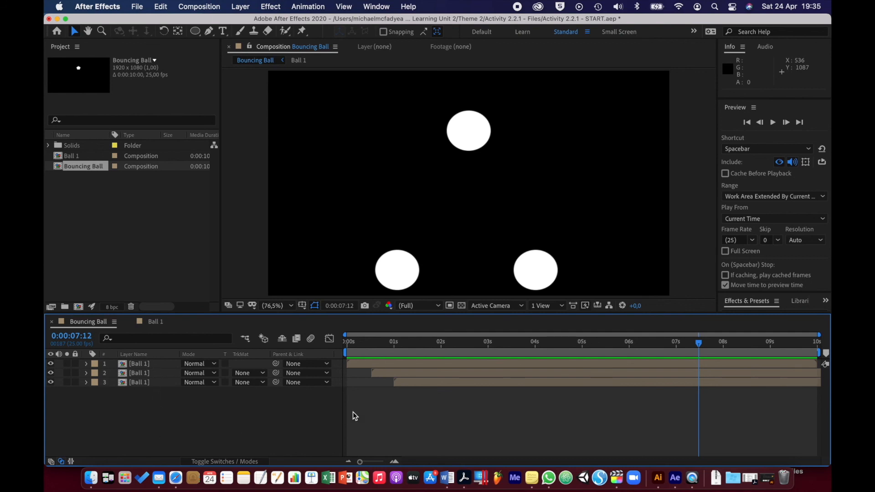
pyautogui.moveTo(401, 343)
pyautogui.mouseDown()
pyautogui.moveTo(453, 337)
pyautogui.moveTo(405, 336)
pyautogui.mouseUp()
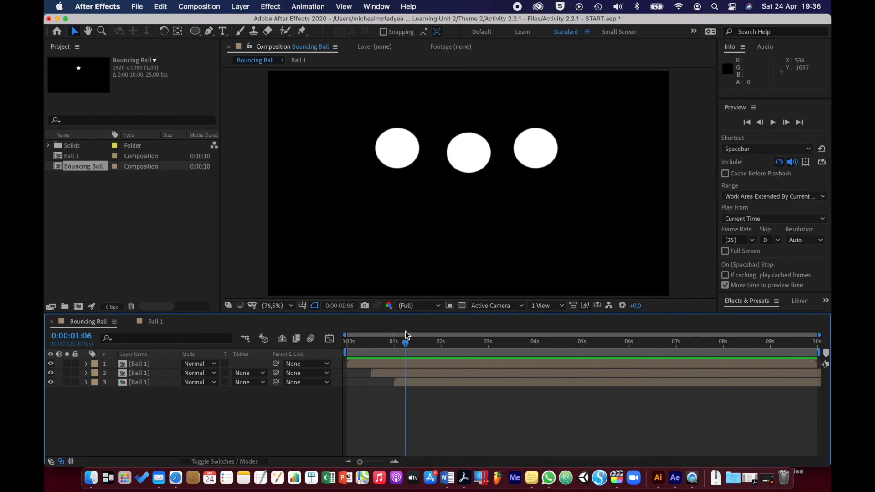